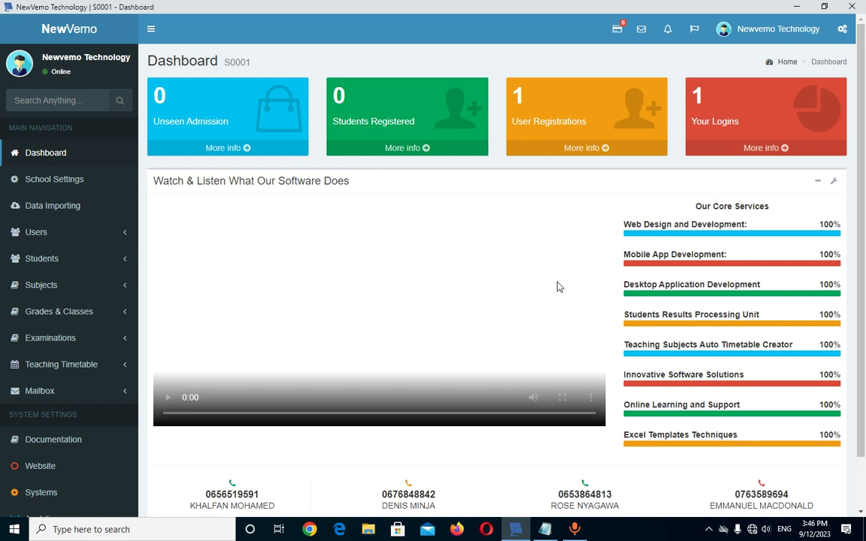
# Open the grades registration form and set the class level to Ordinary Level.
pyautogui.click(61, 320)
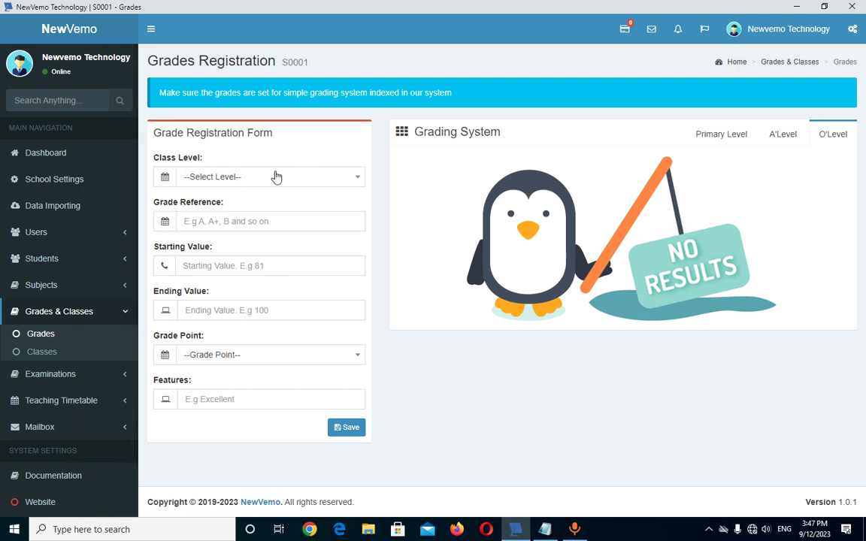
pyautogui.click(235, 179)
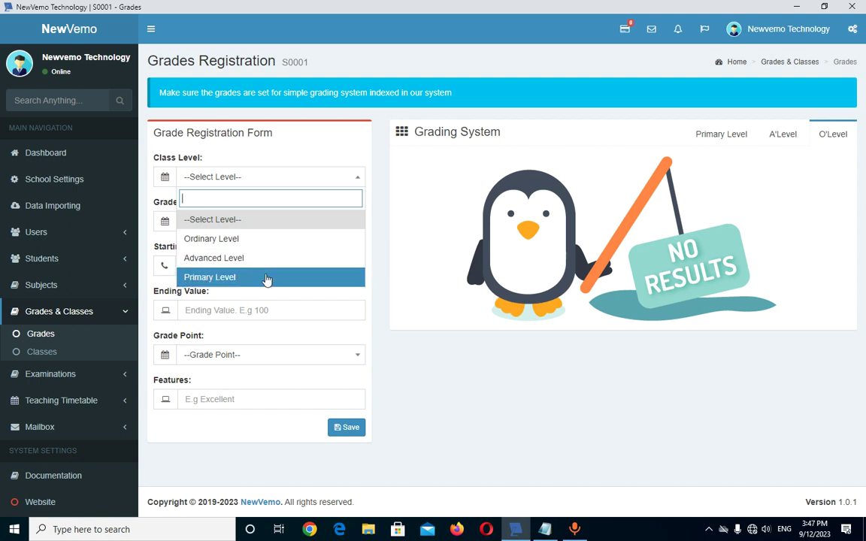
pyautogui.click(242, 245)
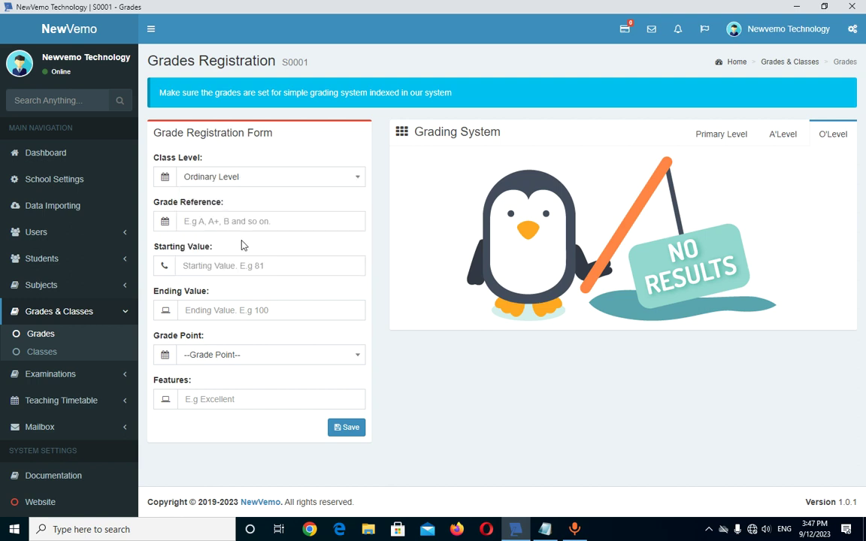
# Register grade A with starting value 75, ending value 100, grade point 1 and feature Excellent, and save it.
pyautogui.click(236, 219)
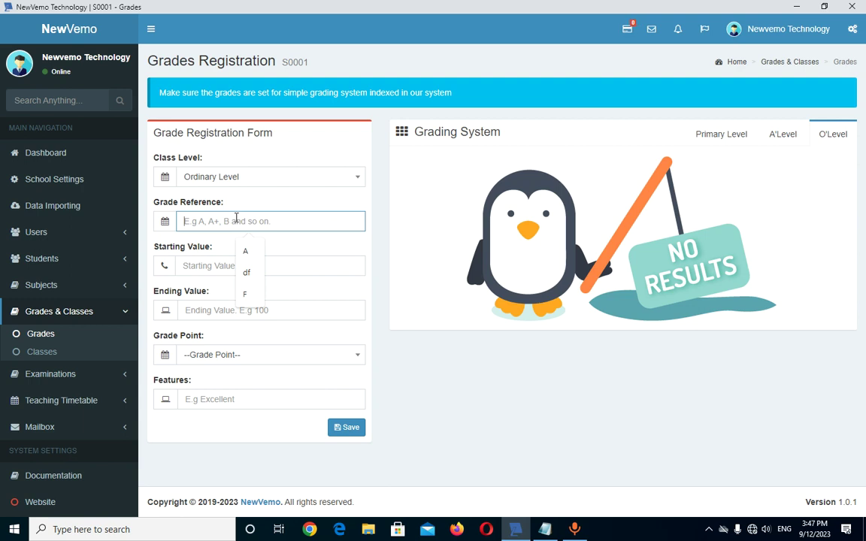
pyautogui.click(248, 253)
pyautogui.click(231, 266)
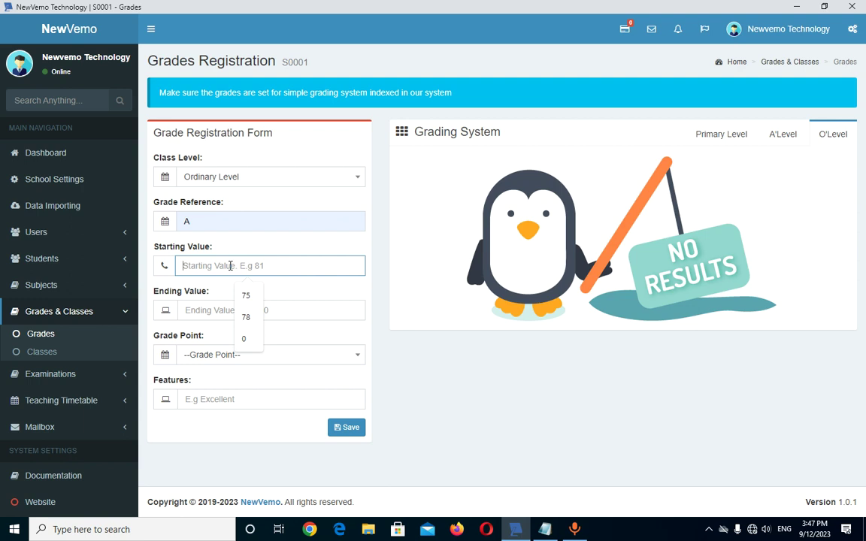
pyautogui.write('75')
pyautogui.click(220, 311)
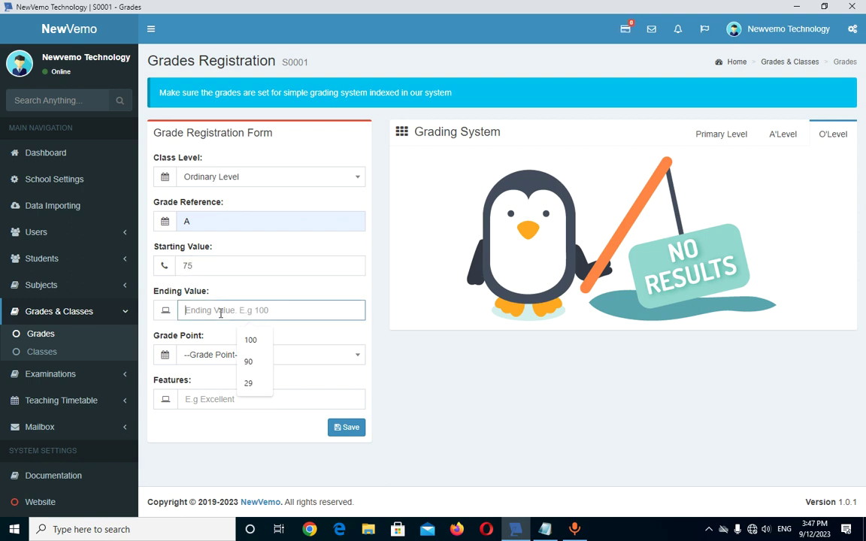
pyautogui.write('100')
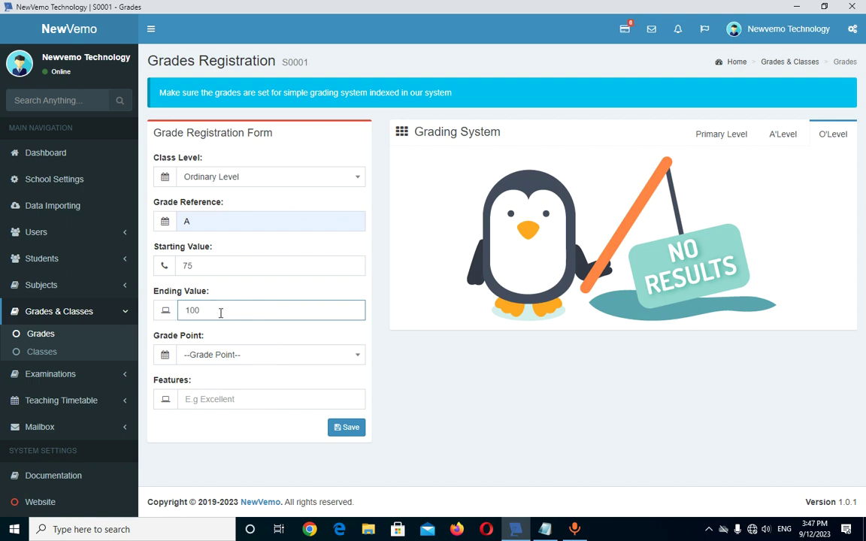
pyautogui.click(251, 356)
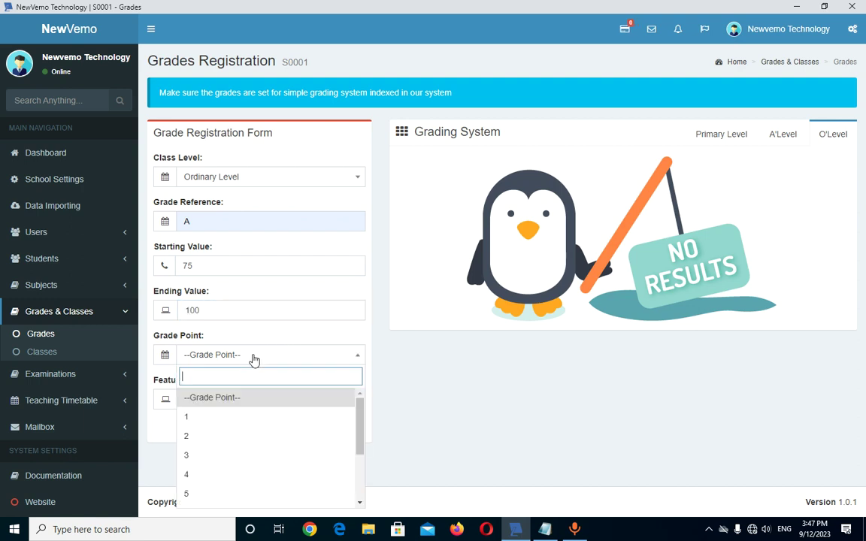
pyautogui.click(190, 421)
pyautogui.click(210, 399)
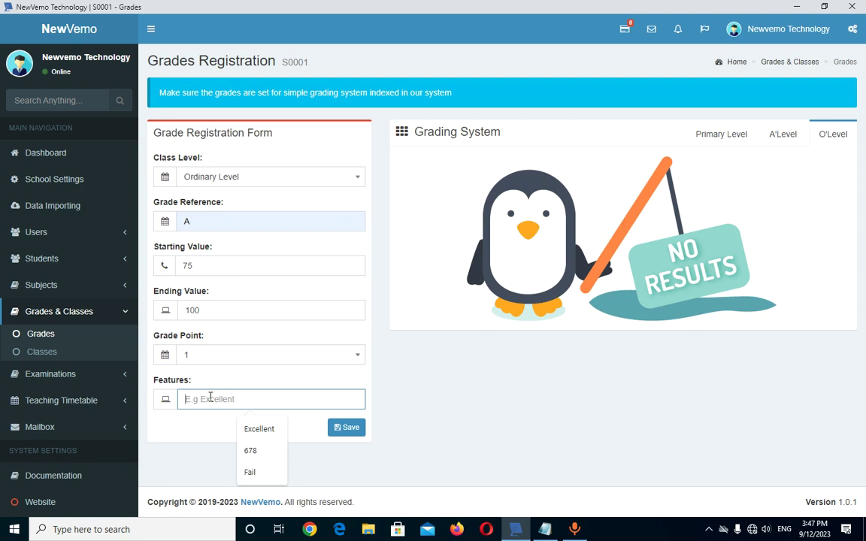
pyautogui.click(261, 430)
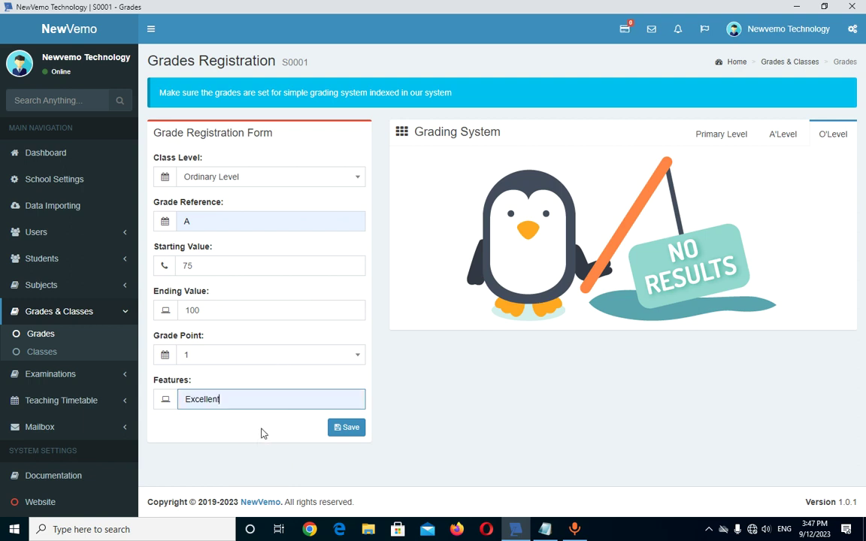
pyautogui.click(346, 429)
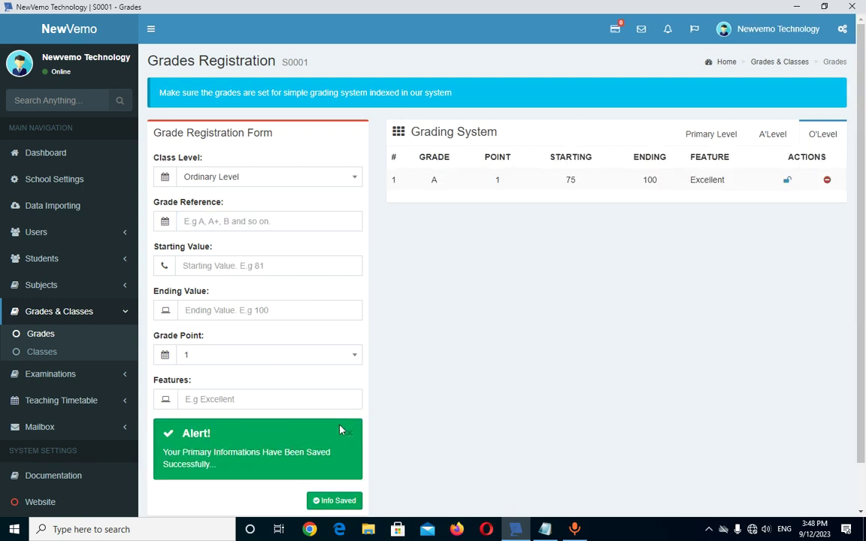
# Register grade B for Ordinary Level with starting value 65, ending value 74, grade point 2 and feature Very Good, and save it.
pyautogui.click(260, 217)
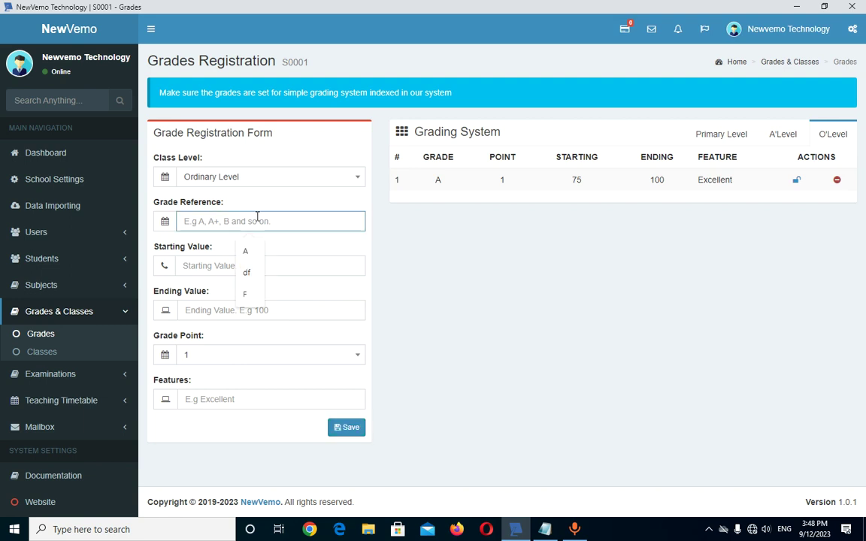
pyautogui.write('B')
pyautogui.click(237, 259)
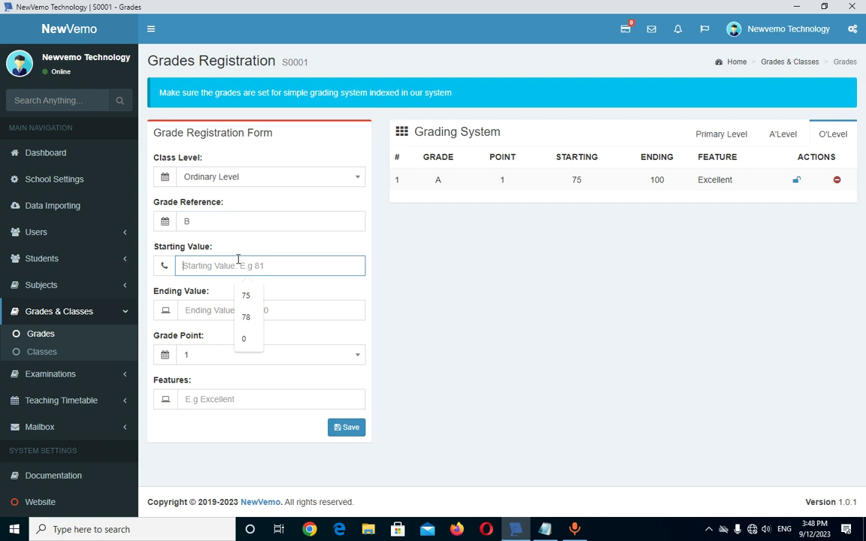
pyautogui.write('65')
pyautogui.click(232, 311)
pyautogui.write('74')
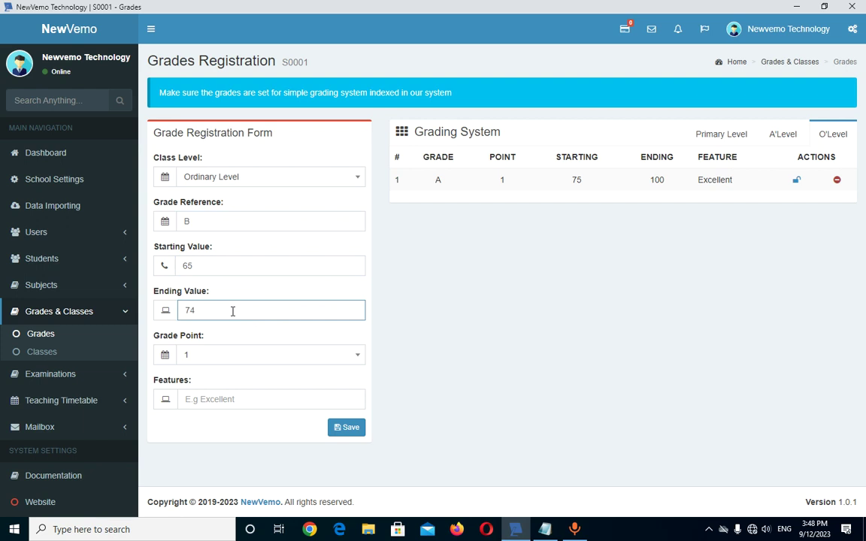
pyautogui.click(203, 357)
pyautogui.click(213, 440)
pyautogui.click(228, 400)
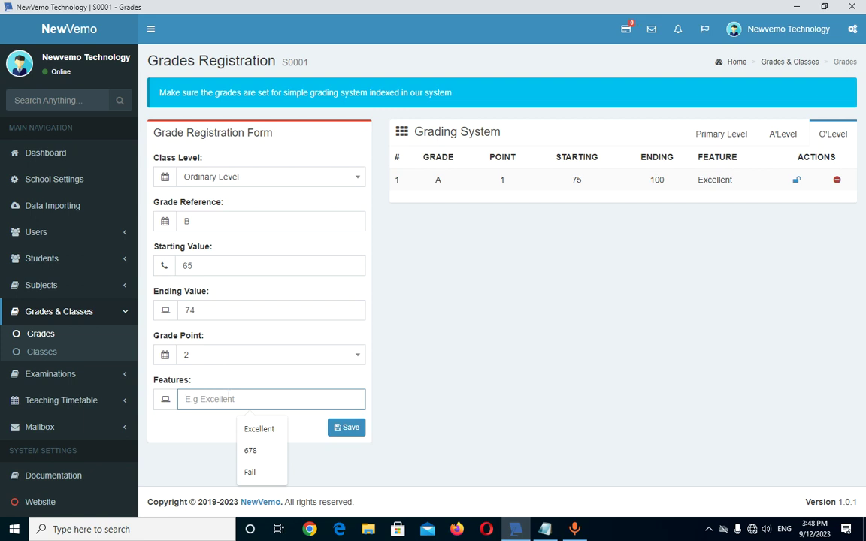
pyautogui.write('Very Good')
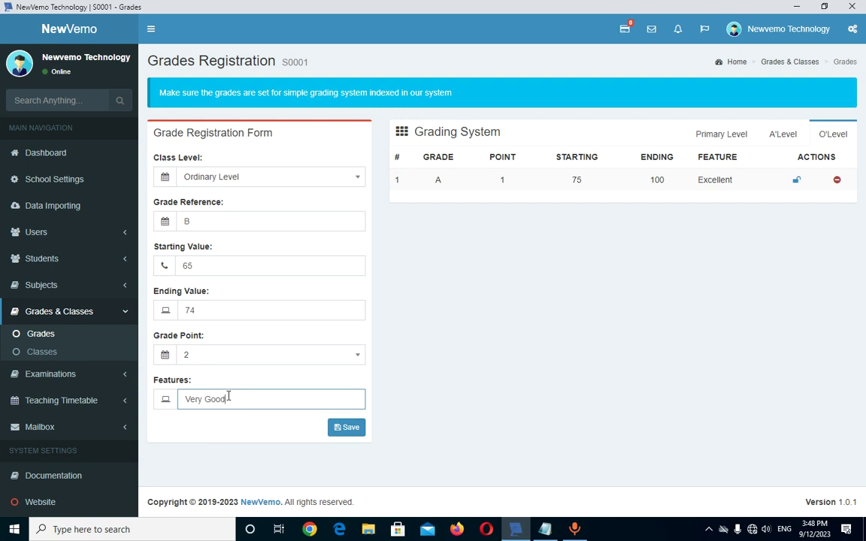
pyautogui.click(350, 428)
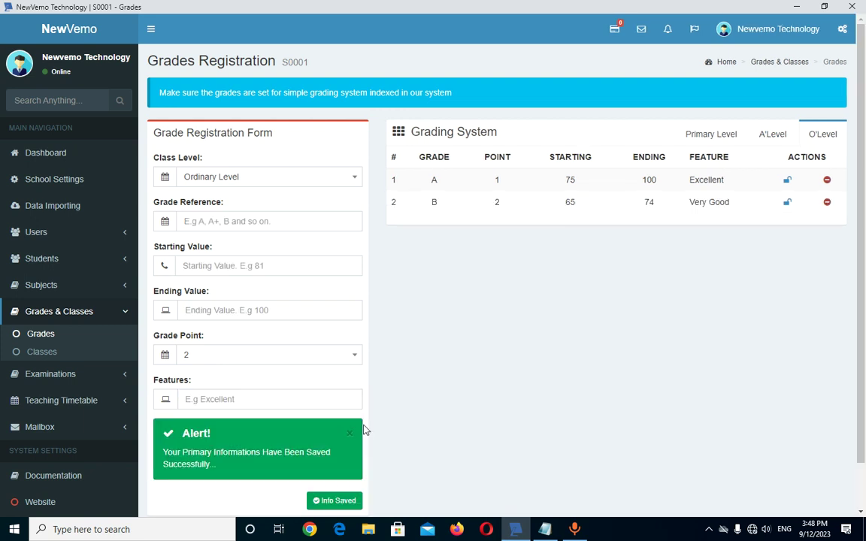
# Register grade C for Ordinary Level with starting value 45, ending value 64, grade point 3 and feature Good, and save it.
pyautogui.click(257, 178)
pyautogui.click(237, 177)
pyautogui.click(234, 224)
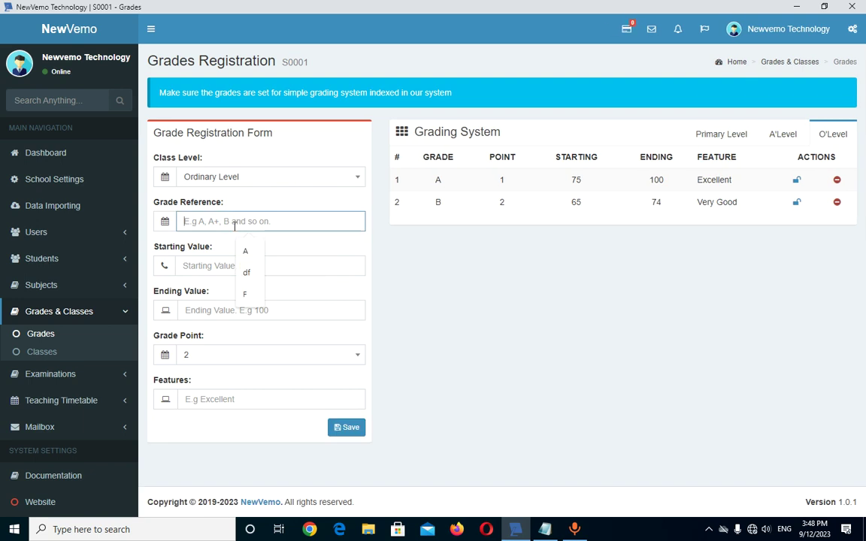
pyautogui.write('C')
pyautogui.click(223, 264)
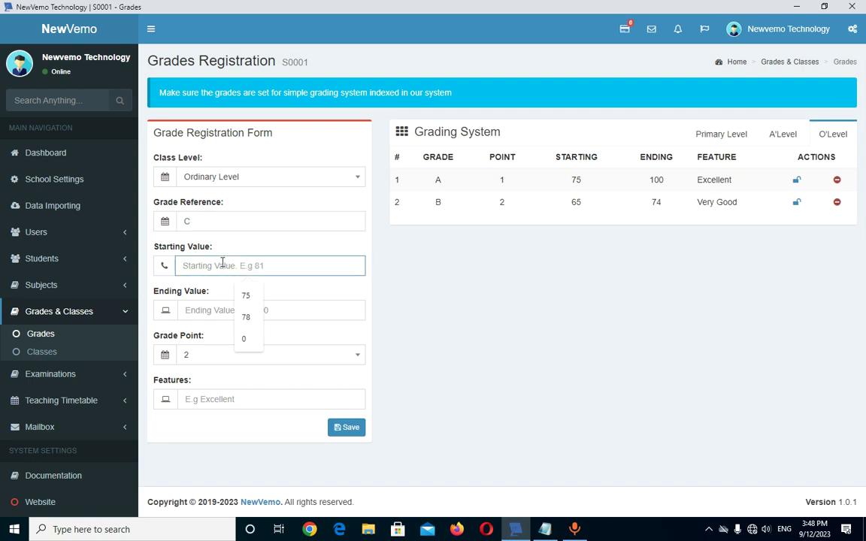
pyautogui.write('45')
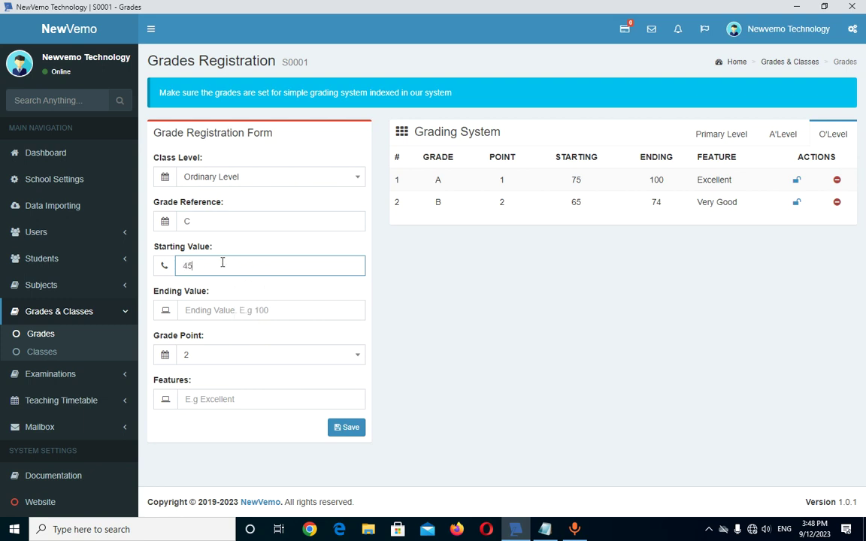
pyautogui.click(201, 309)
pyautogui.write('64')
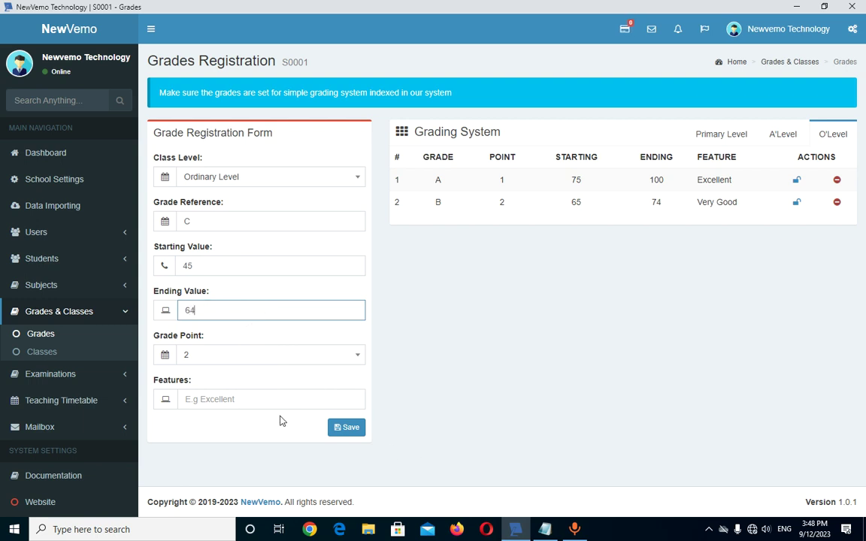
pyautogui.click(209, 361)
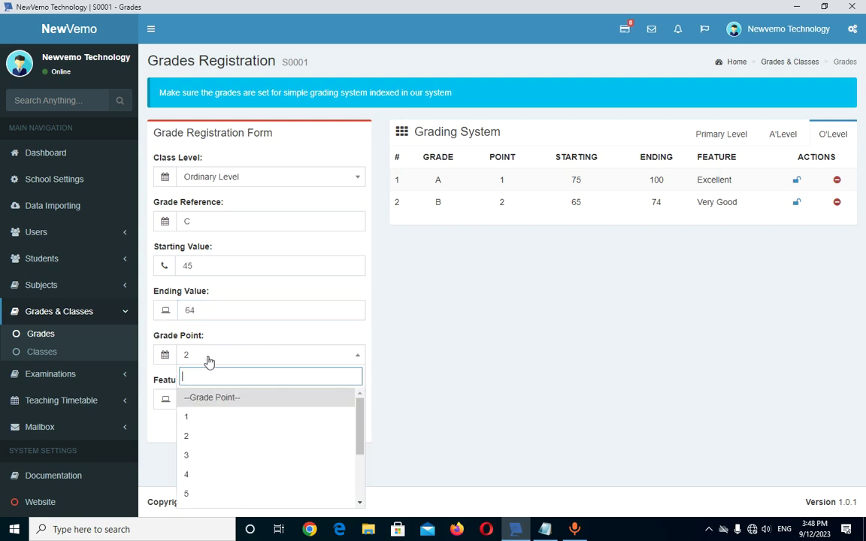
pyautogui.click(194, 456)
pyautogui.click(218, 399)
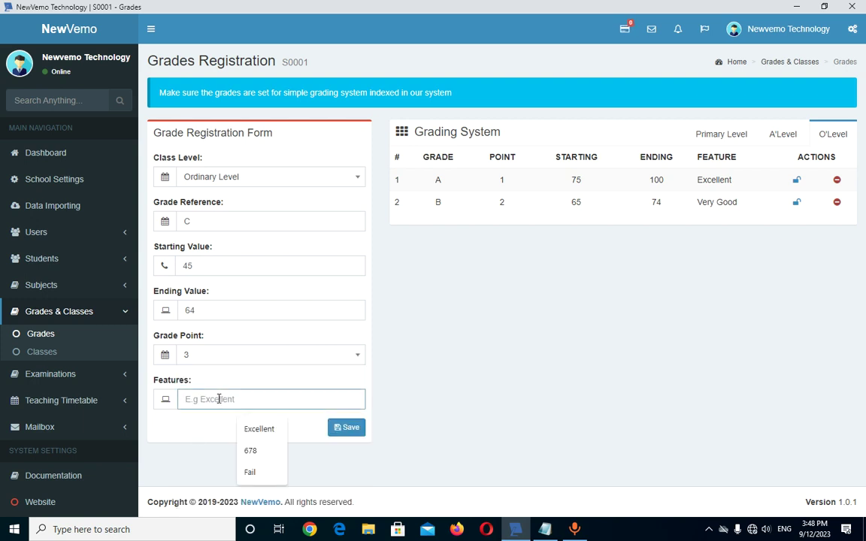
pyautogui.write('Good')
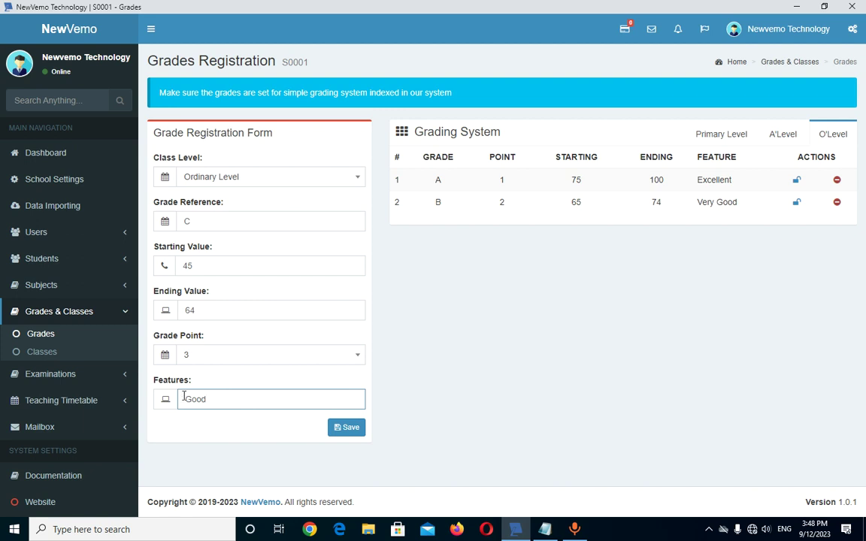
pyautogui.click(353, 430)
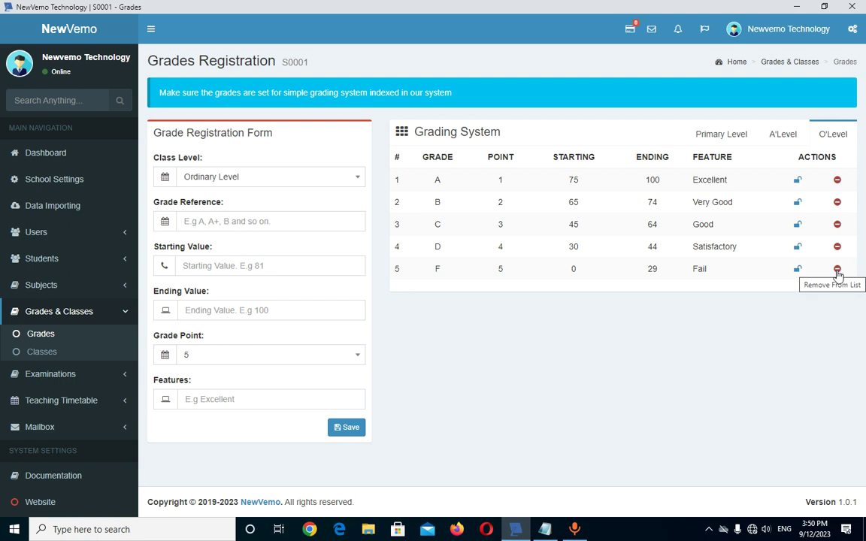
# Try to remove grade F from the O'Level grading list.
pyautogui.click(837, 269)
pyautogui.click(419, 329)
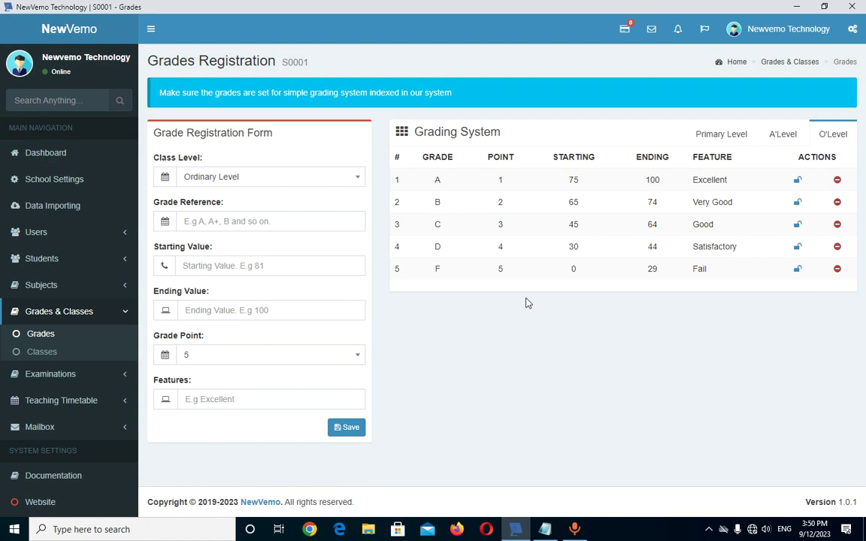
# View the grading systems of the A'Level and Primary Level.
pyautogui.click(790, 136)
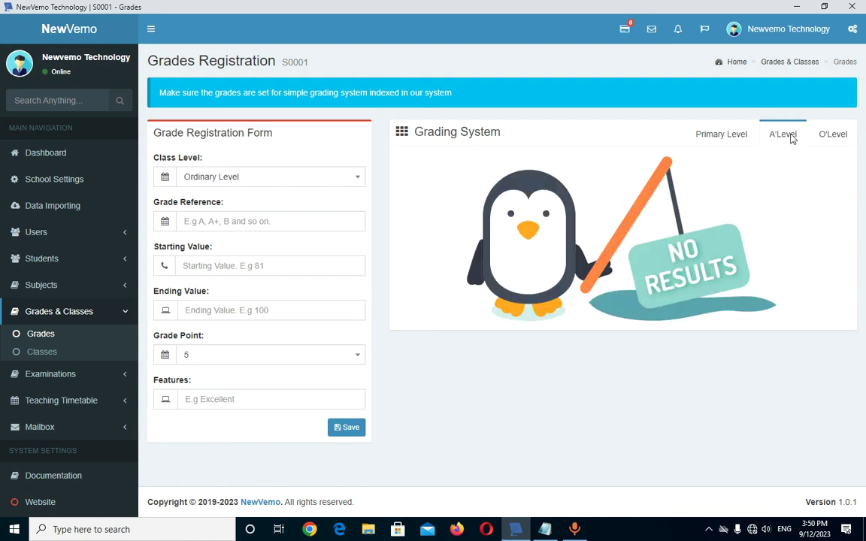
pyautogui.click(728, 138)
pyautogui.click(788, 140)
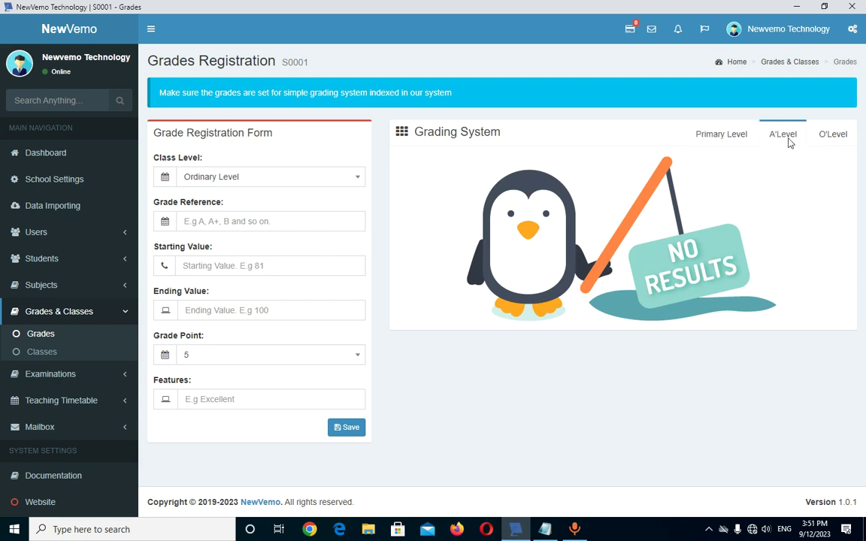
pyautogui.click(714, 143)
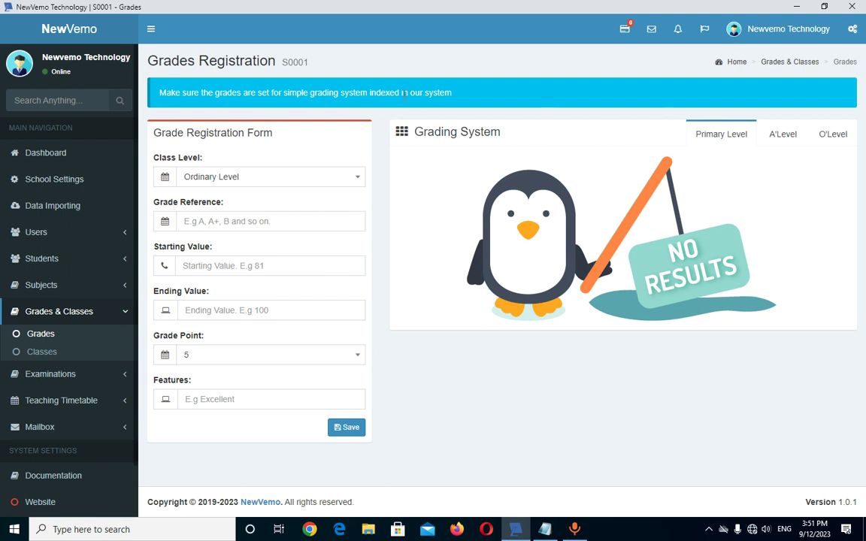
# Open class streams registration and save the streams A,B,C for FORM ONE.
pyautogui.click(39, 353)
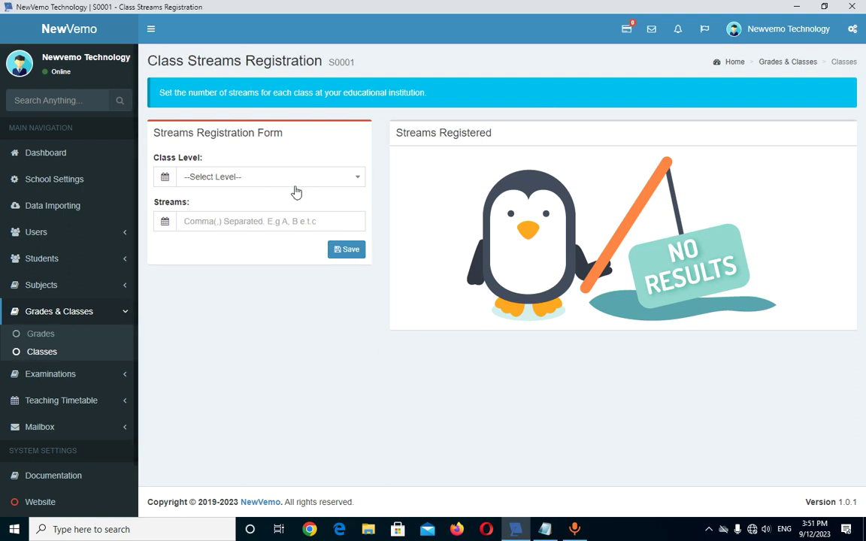
pyautogui.click(271, 178)
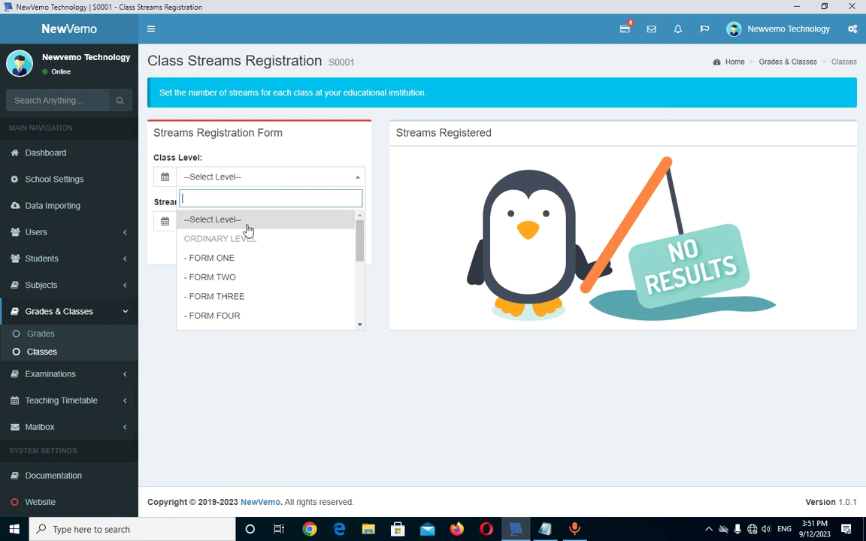
pyautogui.click(240, 258)
pyautogui.click(218, 222)
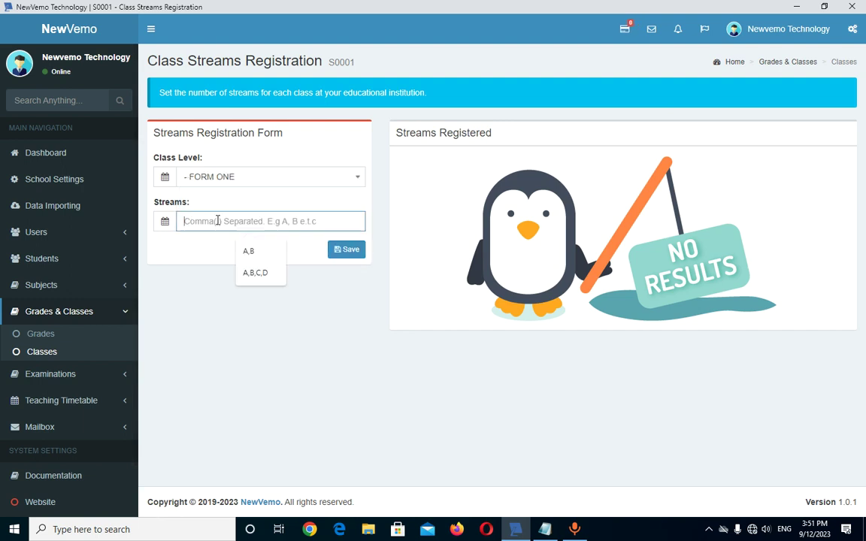
pyautogui.write('A')
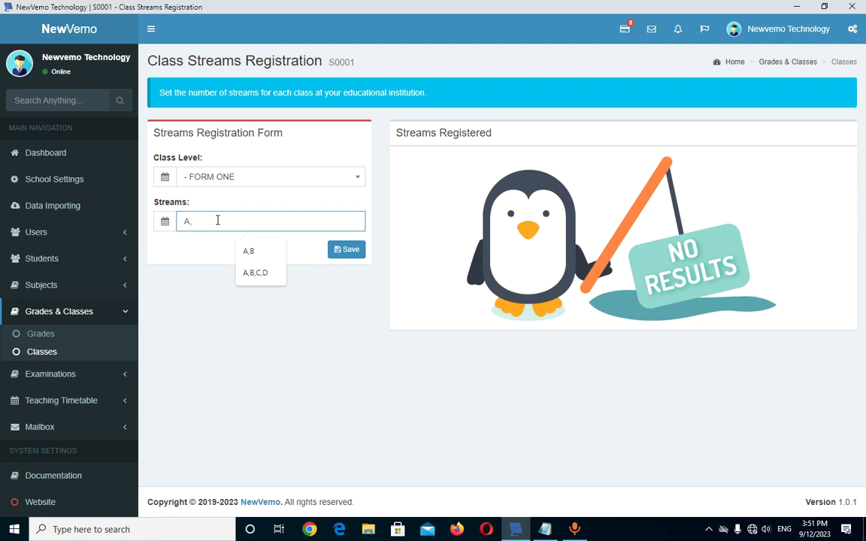
pyautogui.write(',B,C')
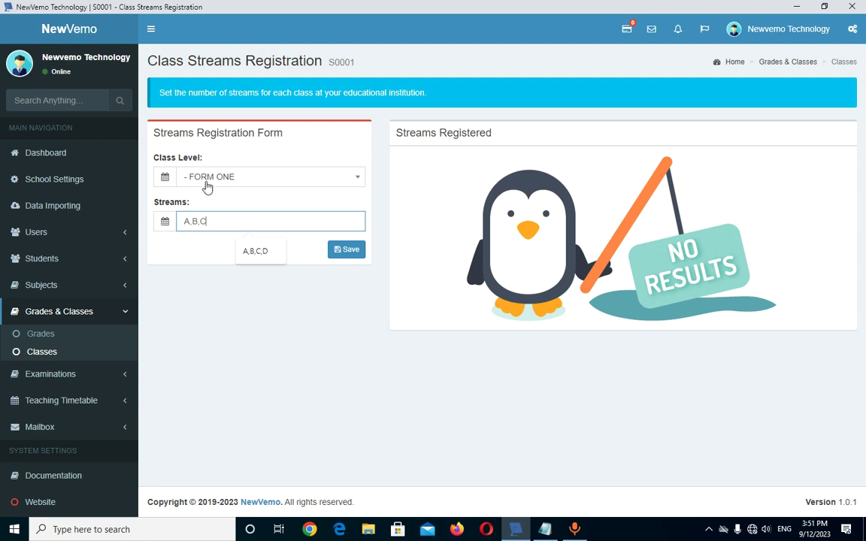
pyautogui.click(350, 252)
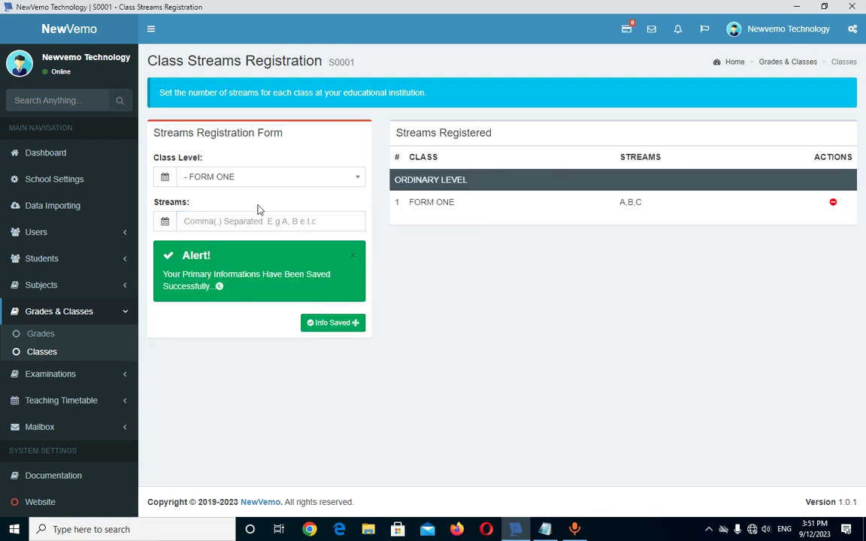
# Register the streams A,B,C for FORM TWO and save them.
pyautogui.click(247, 182)
pyautogui.click(224, 277)
pyautogui.click(226, 218)
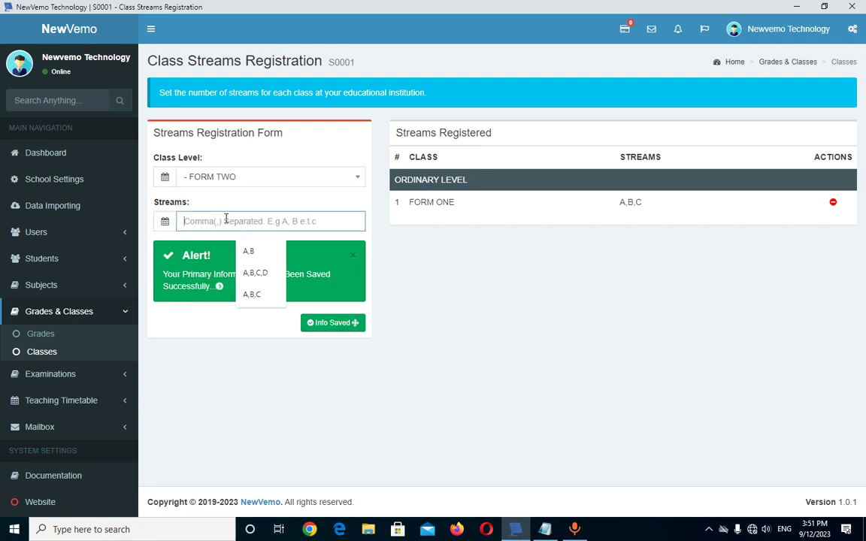
pyautogui.click(256, 293)
pyautogui.click(354, 250)
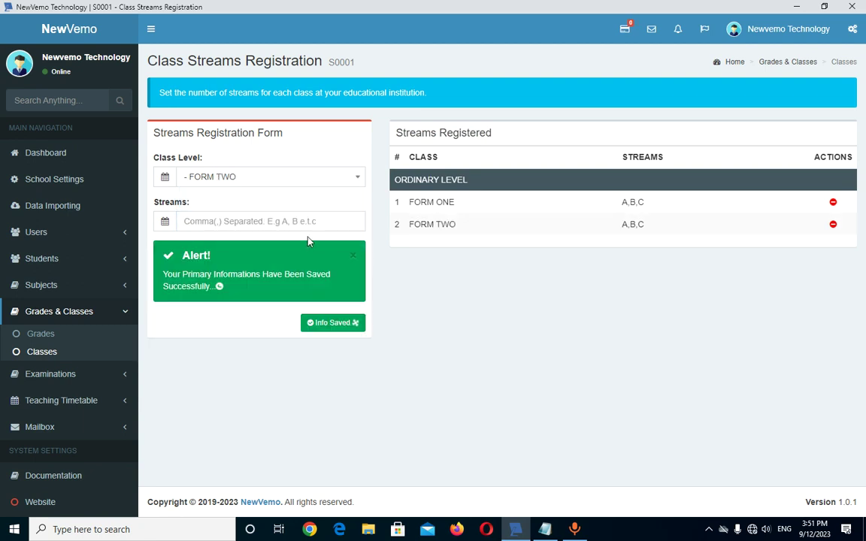
# Register the streams A,B for FORM THREE and save them.
pyautogui.click(240, 194)
pyautogui.click(232, 296)
pyautogui.click(215, 221)
pyautogui.click(250, 250)
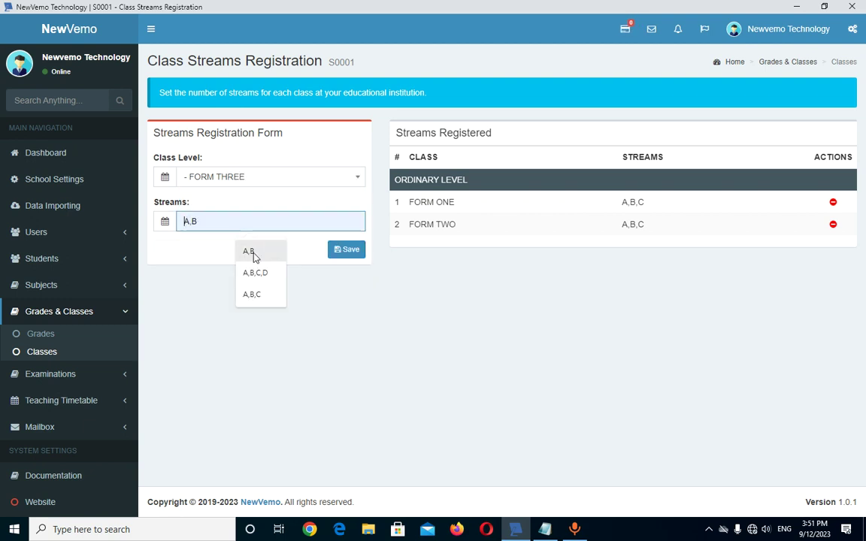
pyautogui.click(255, 253)
pyautogui.click(342, 249)
# Register the streams A,B for FORM FOUR and save them.
pyautogui.click(233, 182)
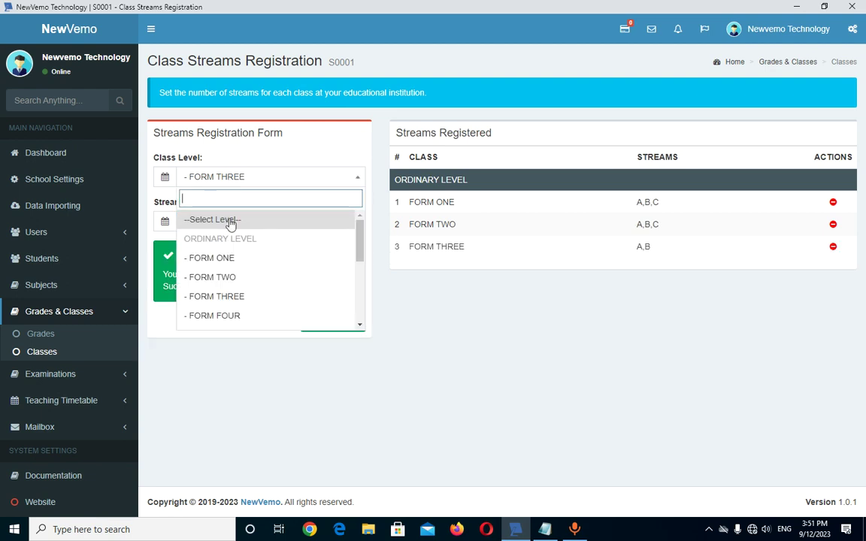
pyautogui.click(238, 315)
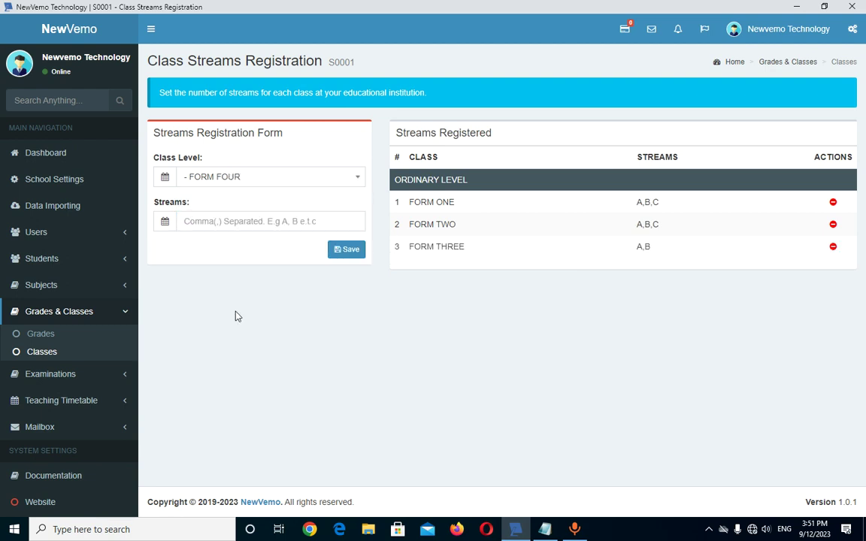
pyautogui.click(229, 224)
pyautogui.click(246, 248)
pyautogui.click(348, 251)
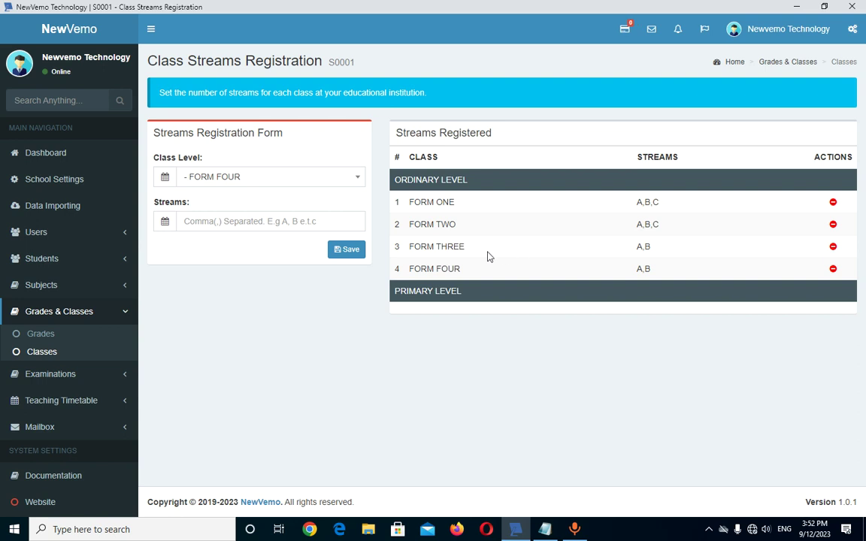
# Delete FORM FOUR from the registered streams and register the class again with streams A,B.
pyautogui.click(833, 272)
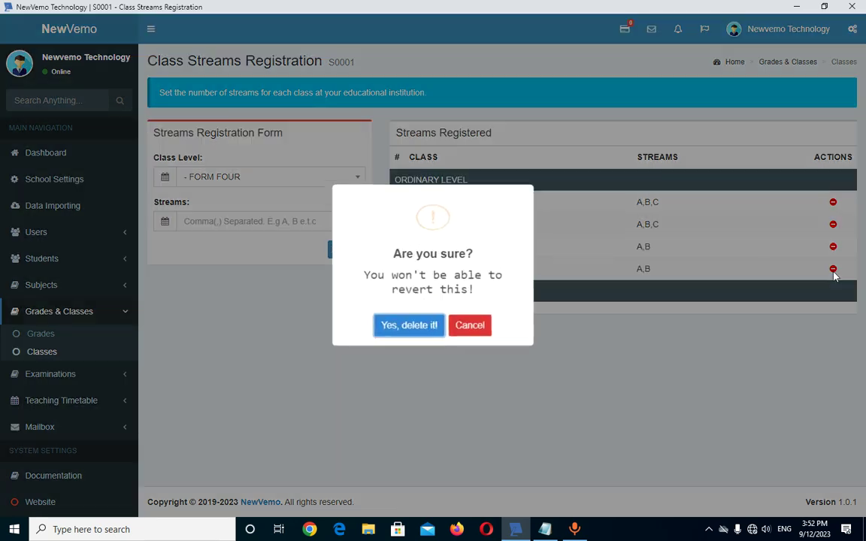
pyautogui.click(425, 325)
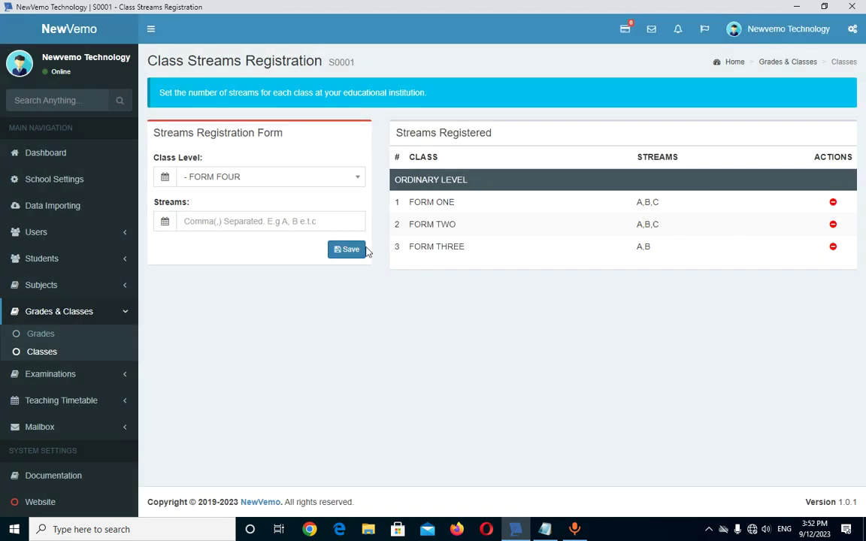
pyautogui.click(243, 224)
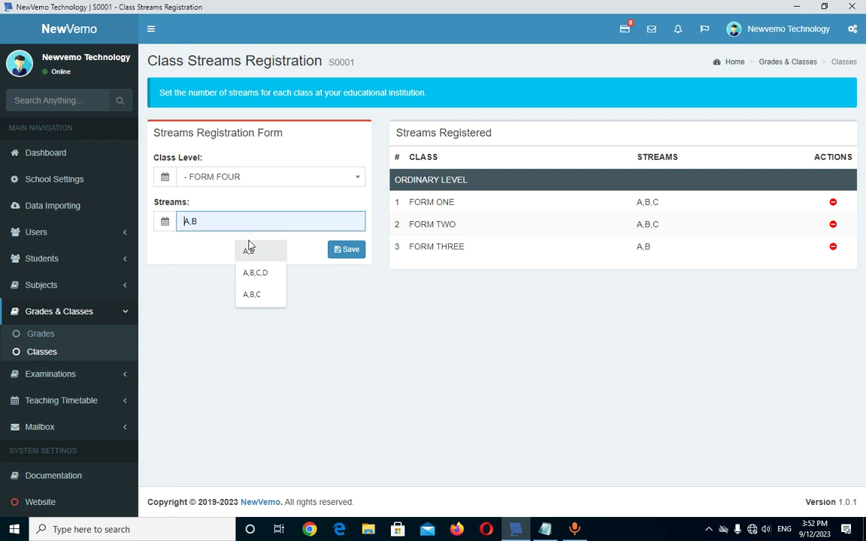
pyautogui.click(249, 250)
pyautogui.click(349, 256)
pyautogui.click(247, 176)
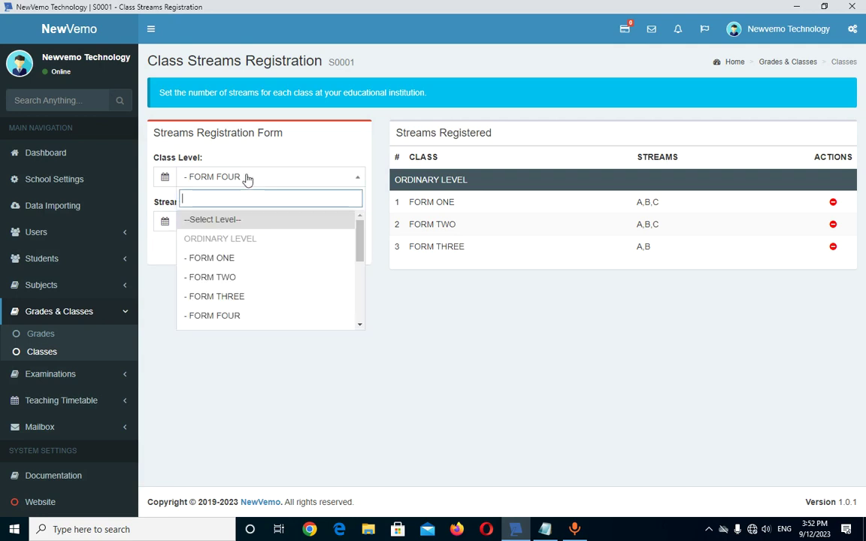
pyautogui.click(247, 318)
pyautogui.click(348, 252)
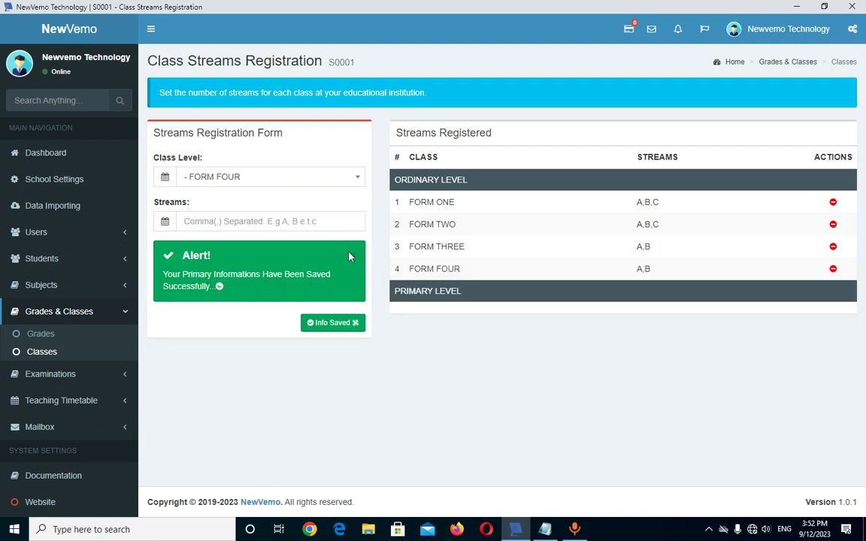
# Look through the Primary Level classes offered for stream registration, keeping FORM FOUR as the selected class level.
pyautogui.click(351, 185)
pyautogui.scroll(-2, 257, 275)
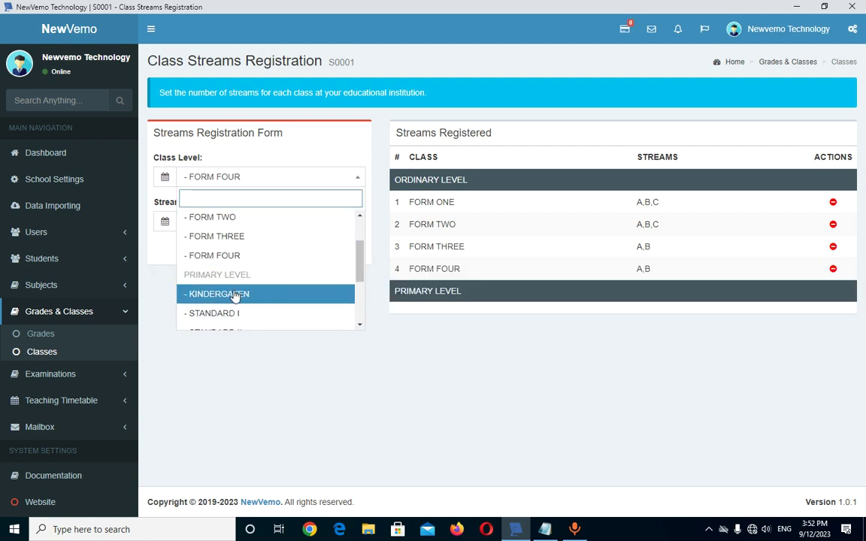
pyautogui.scroll(-2, 260, 301)
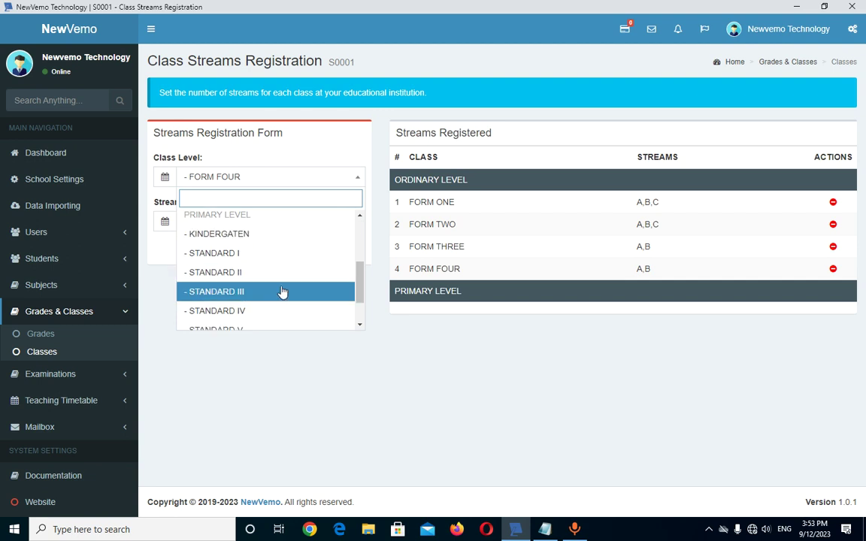
pyautogui.scroll(-1, 286, 291)
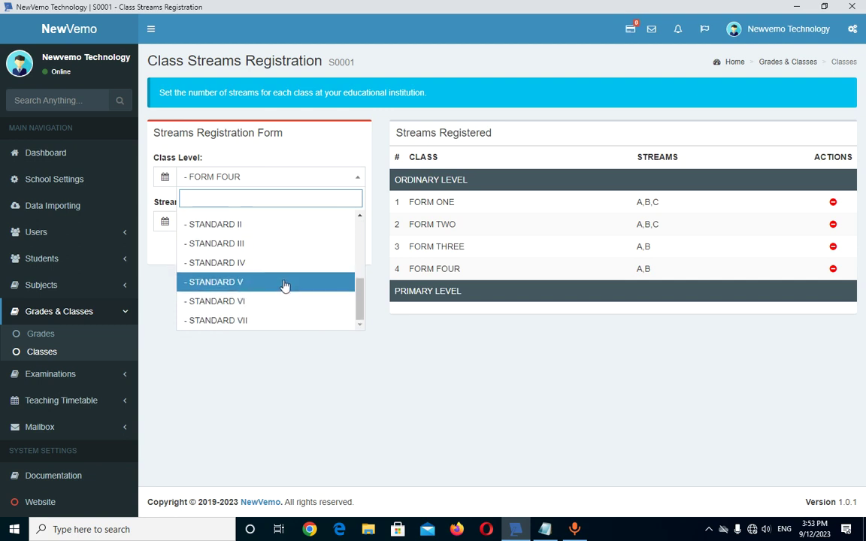
pyautogui.scroll(5, 285, 288)
pyautogui.scroll(-2, 273, 270)
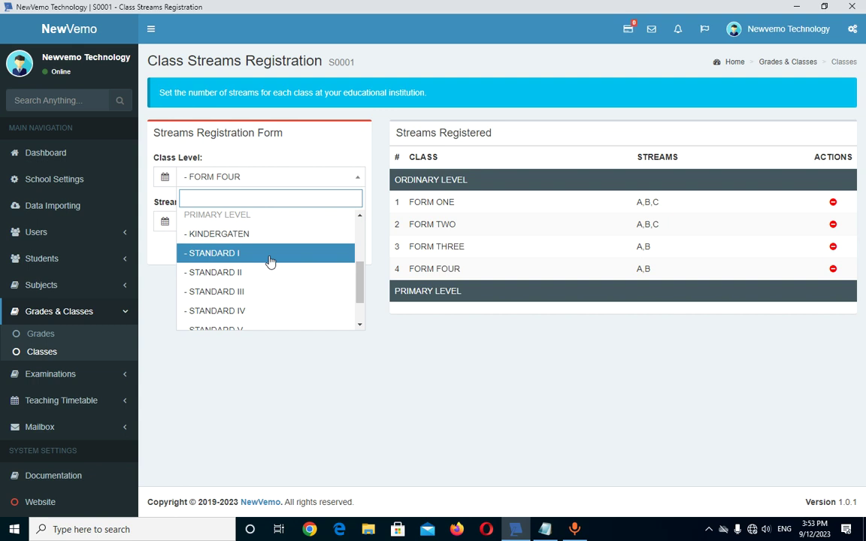
pyautogui.click(391, 422)
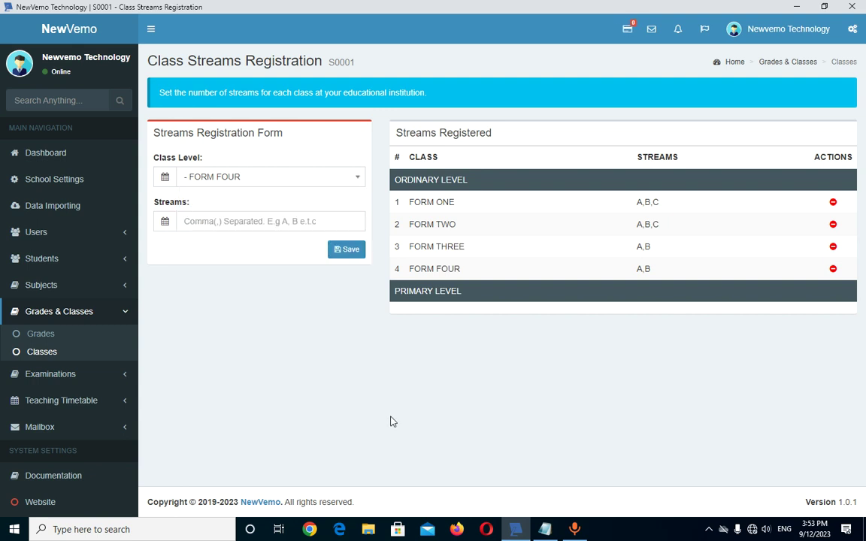
# Review the grades registration and class streams registration pages, ending on the class streams.
pyautogui.click(48, 338)
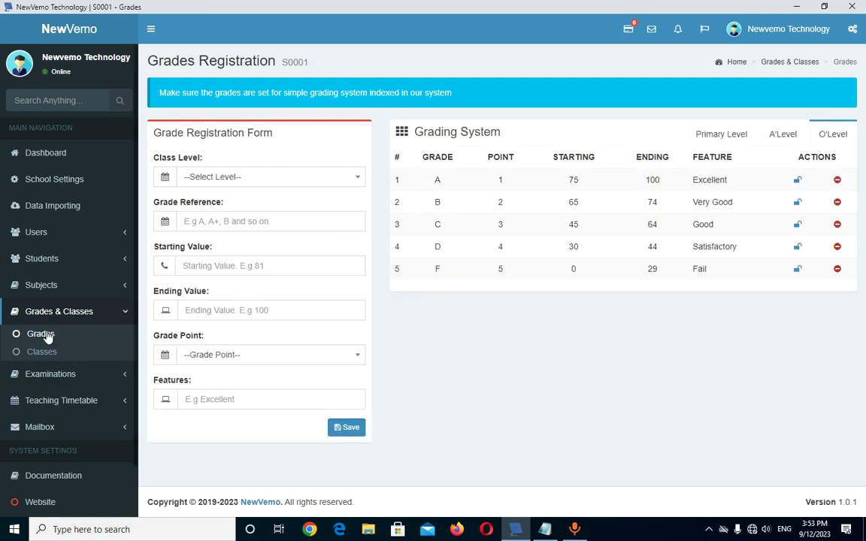
pyautogui.click(48, 359)
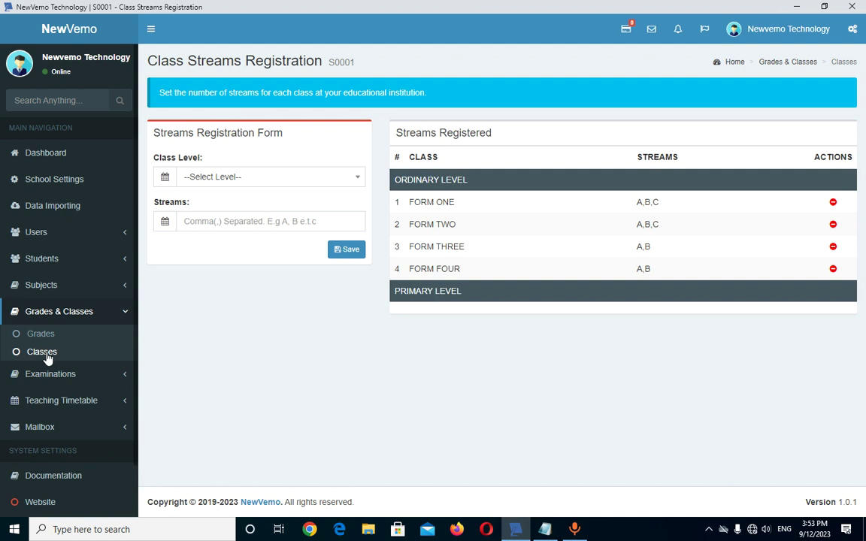
pyautogui.click(47, 333)
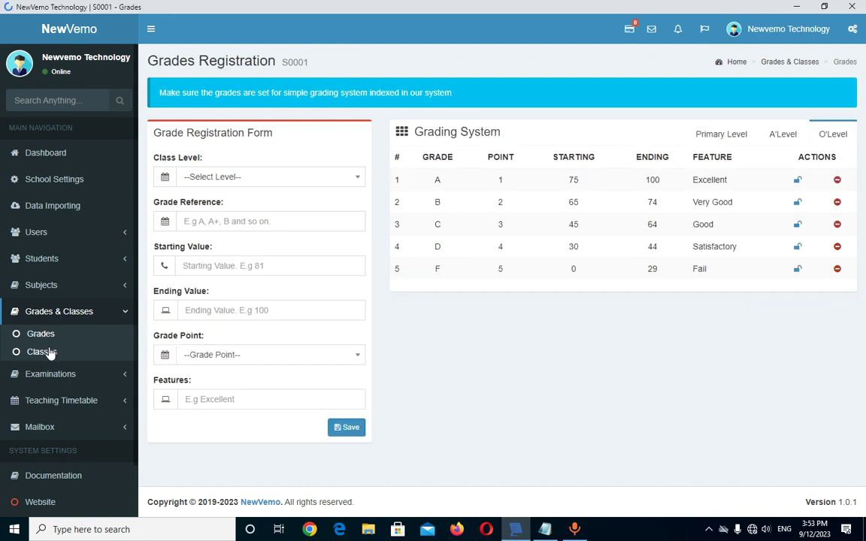
pyautogui.click(48, 354)
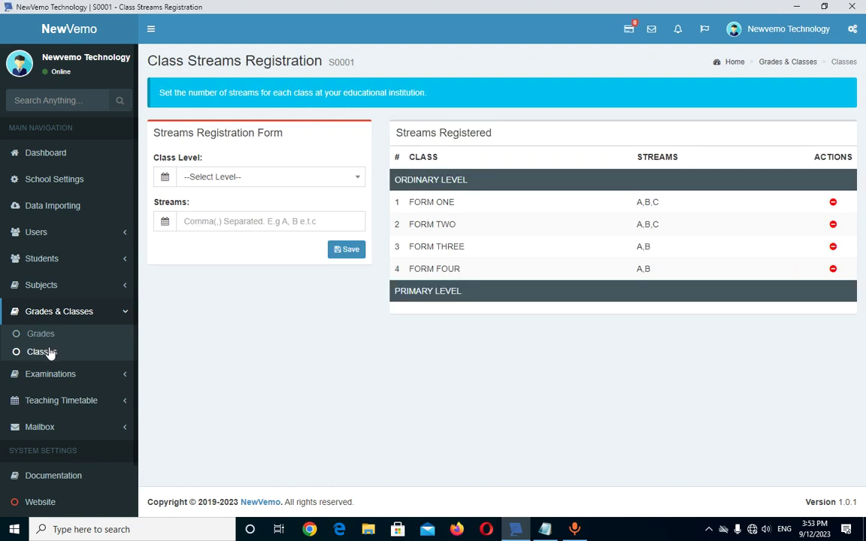